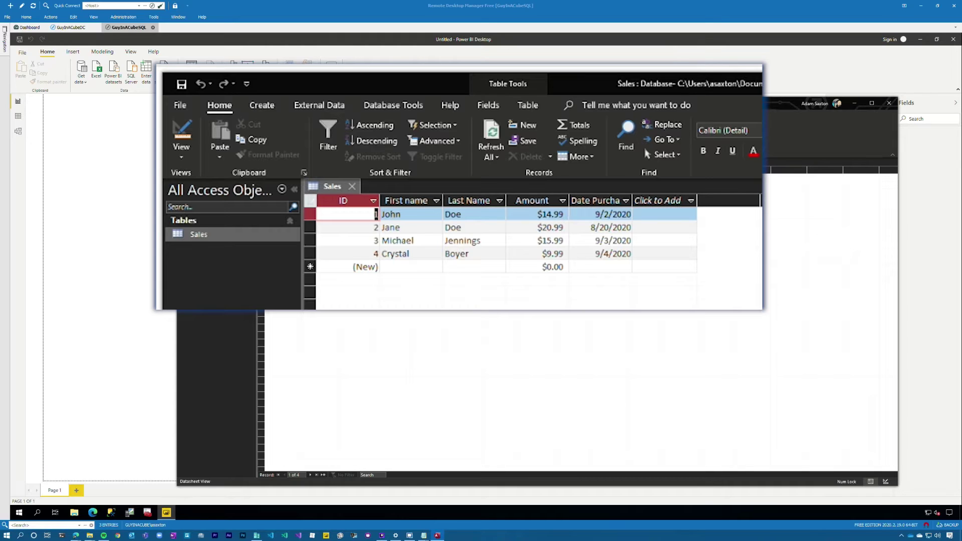
# Step: Minimize the Access window to bring back the empty Untitled Power BI report
pyautogui.click(855, 103)
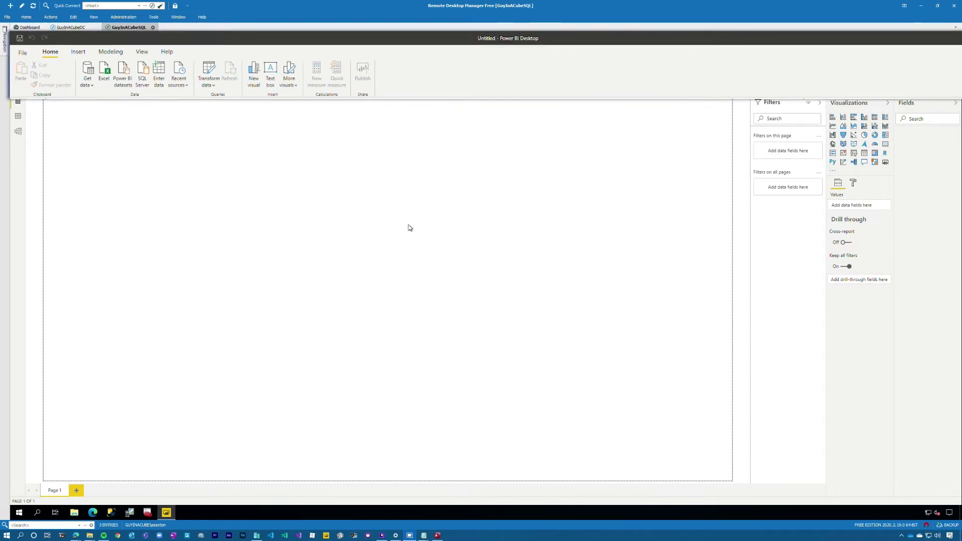
# Step: Connect to Sales.accdb as an Access database, which fails on the Microsoft.ACE.OLEDB.12.0 provider
pyautogui.click(508, 285)
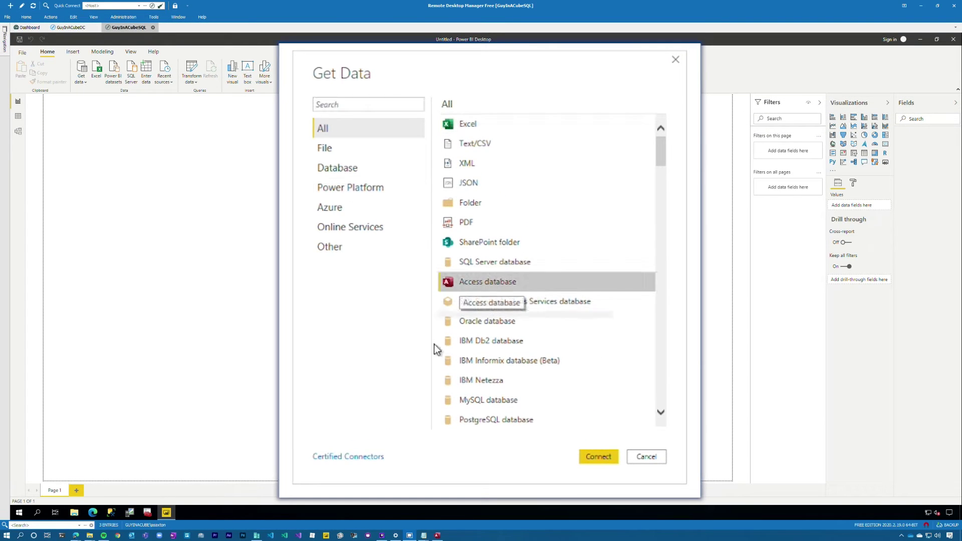
pyautogui.click(592, 460)
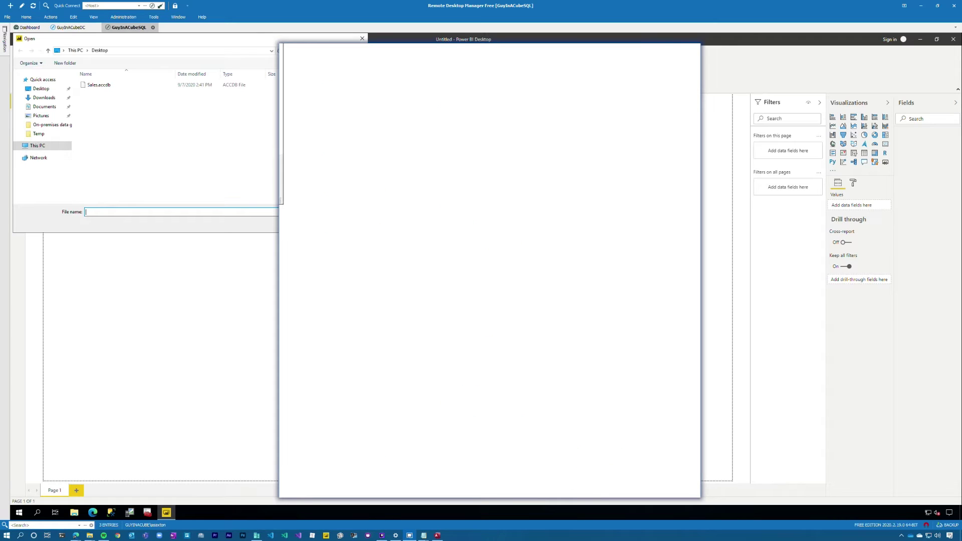
pyautogui.doubleClick(100, 86)
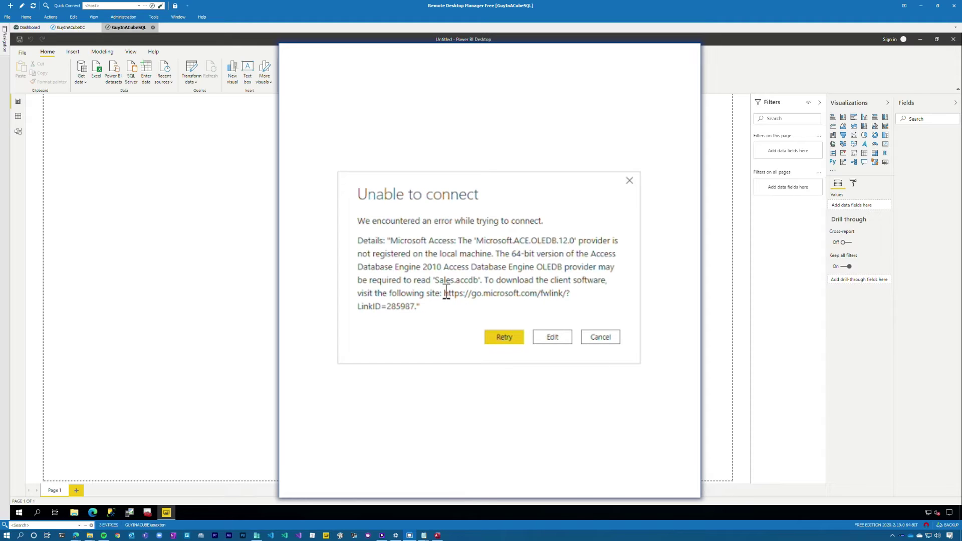
# Step: Copy the download link from the error details into a new, enlarged Edge window
pyautogui.moveTo(444, 293); pyautogui.dragTo(415, 308)
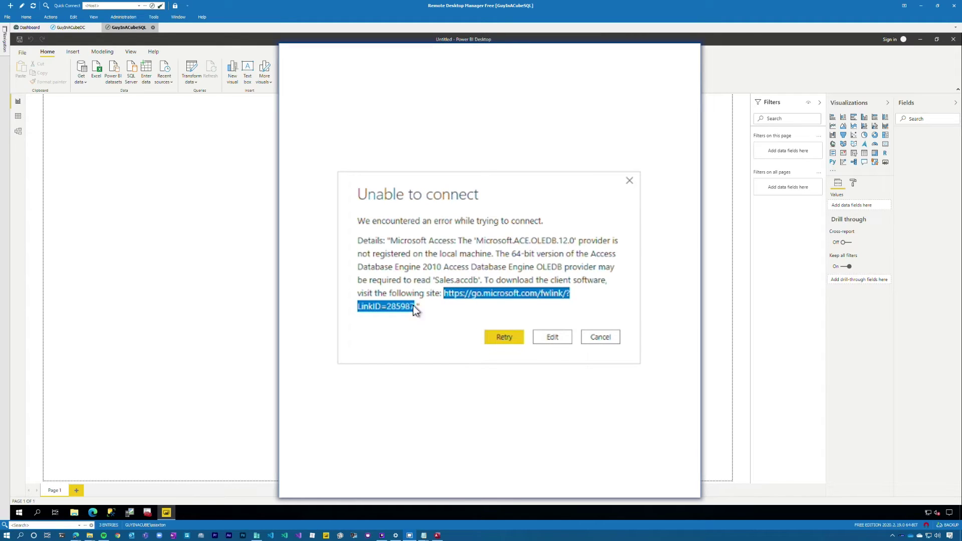
pyautogui.click(92, 513)
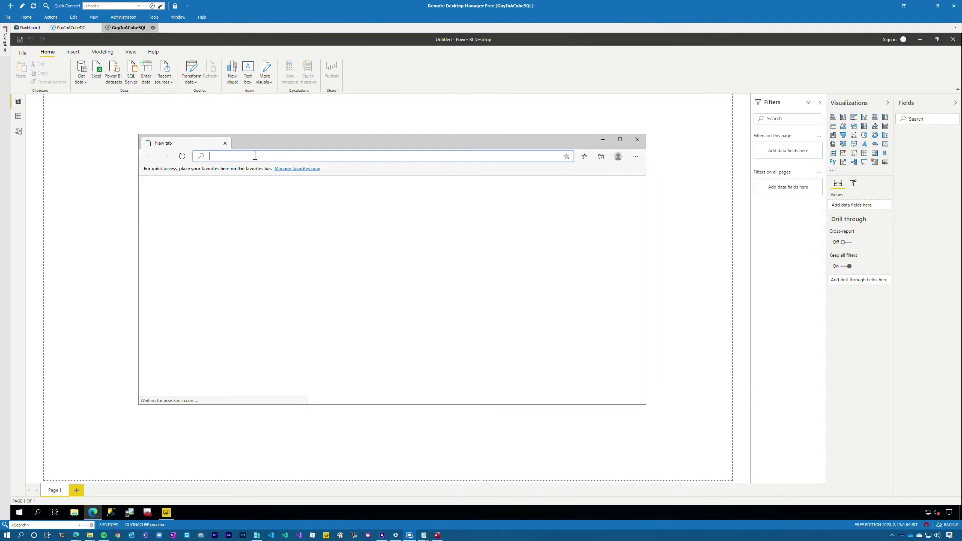
pyautogui.moveTo(351, 141); pyautogui.dragTo(418, 68)
pyautogui.moveTo(716, 340); pyautogui.dragTo(840, 484)
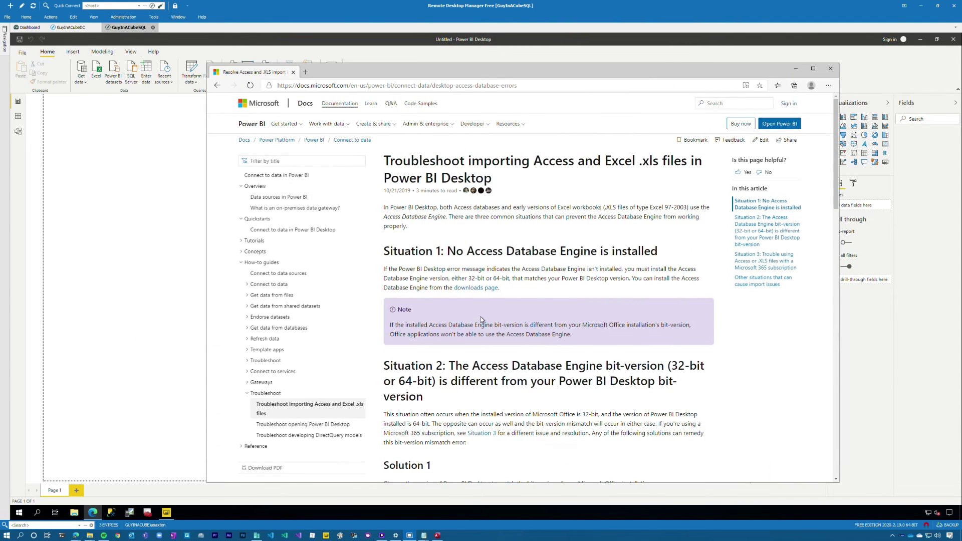
# Step: Look over the Docs page on troubleshooting Access and Excel .xls imports, then select the address bar
pyautogui.scroll(-5, 481, 320)
pyautogui.scroll(5, 481, 320)
pyautogui.scroll(-3, 482, 319)
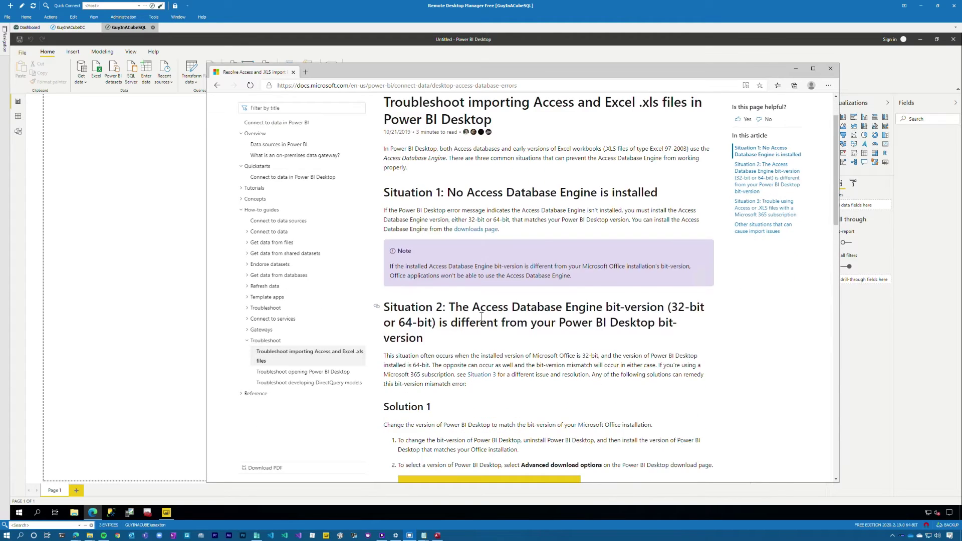
pyautogui.scroll(3, 481, 320)
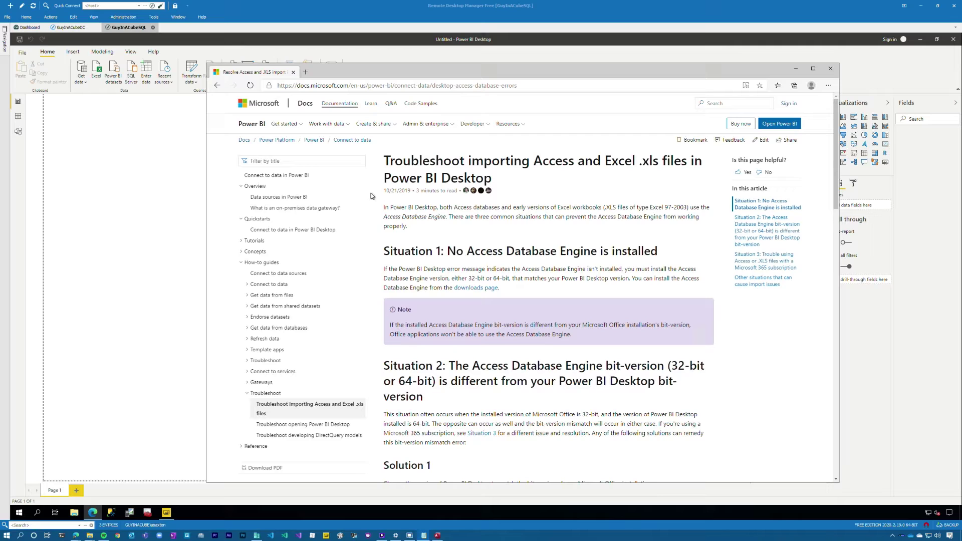
pyautogui.click(517, 84)
# Step: Go to download page id=54920 and download accessdatabaseengine.exe and accessdatabaseengine_X64.exe
pyautogui.write('https://www.microsoft.com/en-us/download/details.aspx?id=54920')
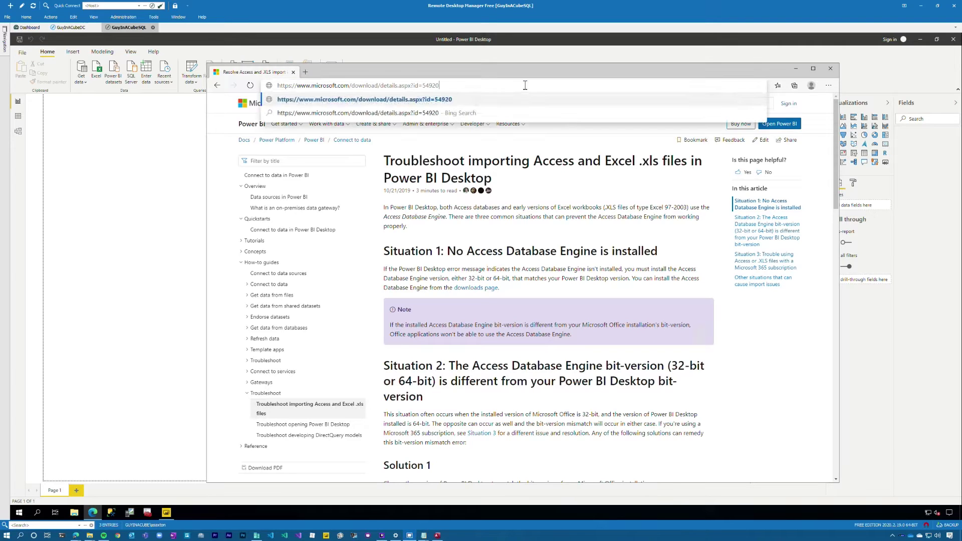
pyautogui.press('Return')
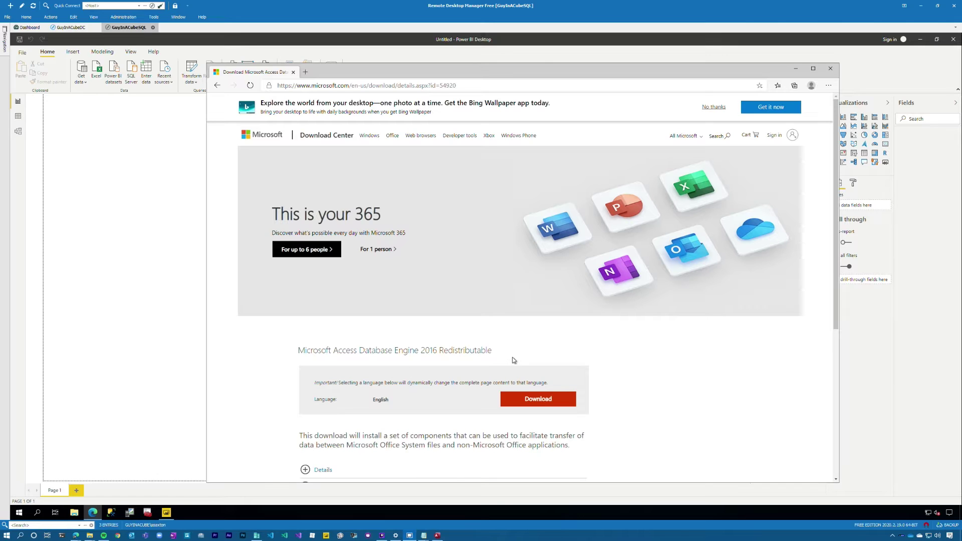
pyautogui.scroll(-2, 501, 357)
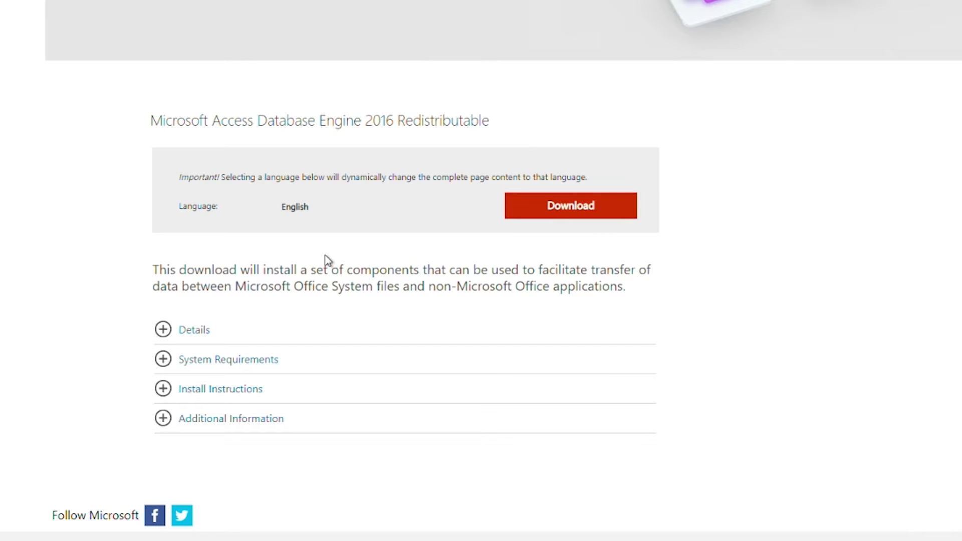
pyautogui.click(568, 214)
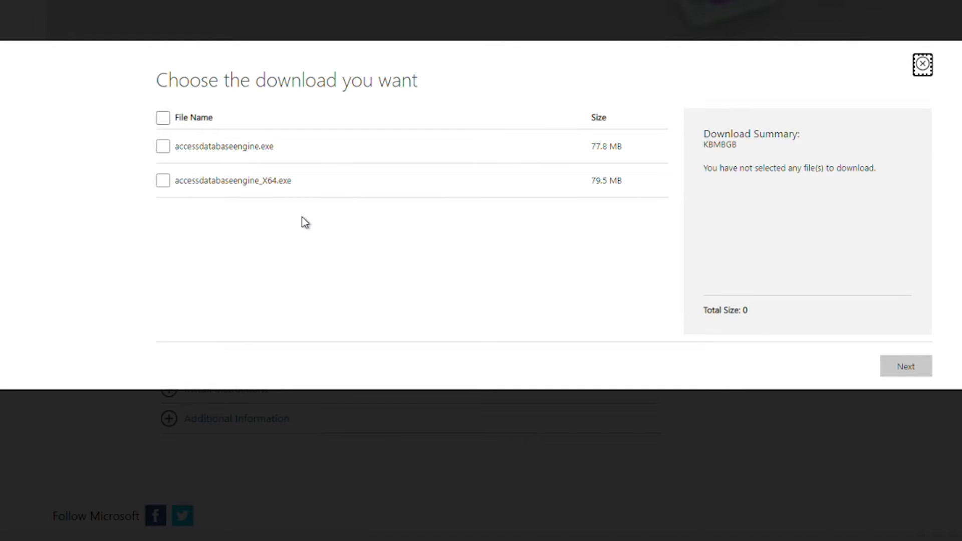
pyautogui.click(164, 147)
pyautogui.click(162, 180)
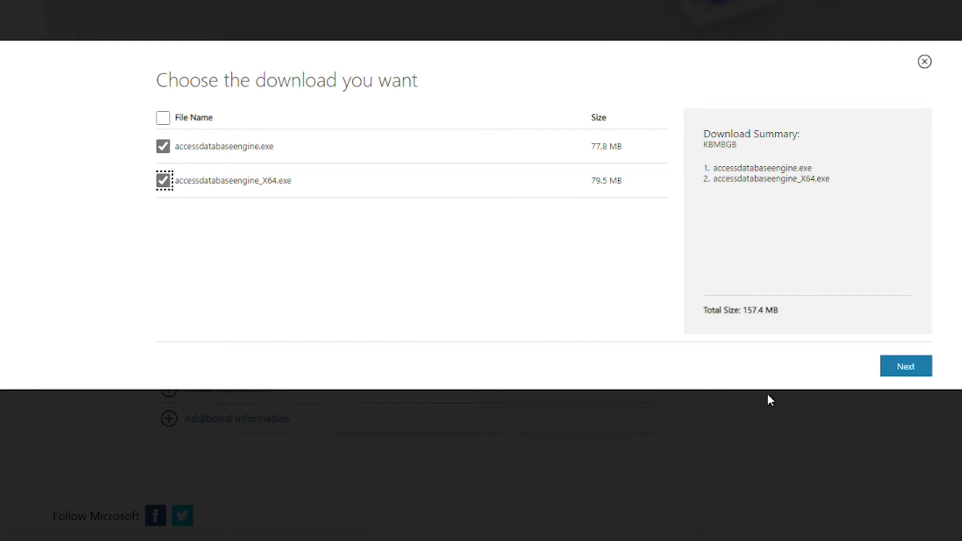
pyautogui.click(896, 370)
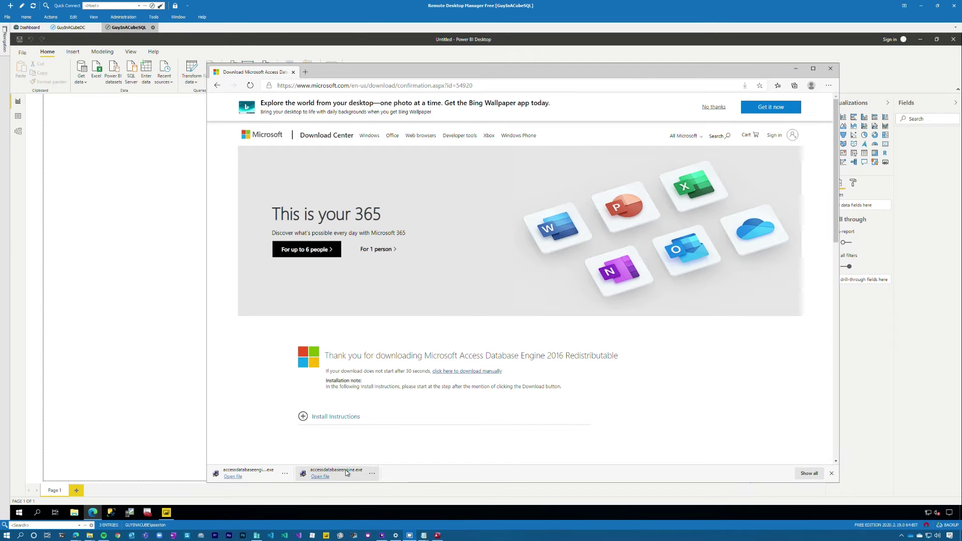
# Step: Launch the downloaded Access Database Engine installer with admin approval and cancel the Unable to connect error
pyautogui.click(346, 472)
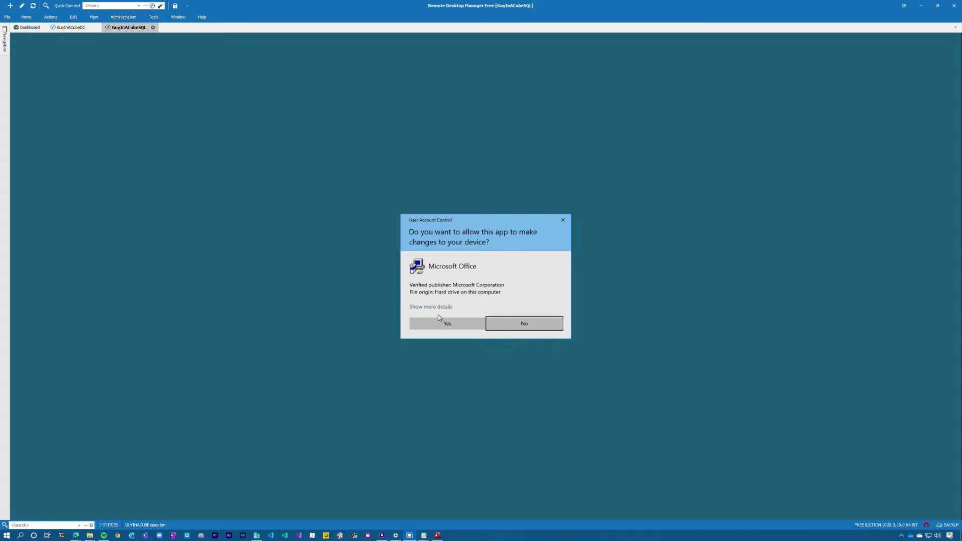
pyautogui.click(437, 323)
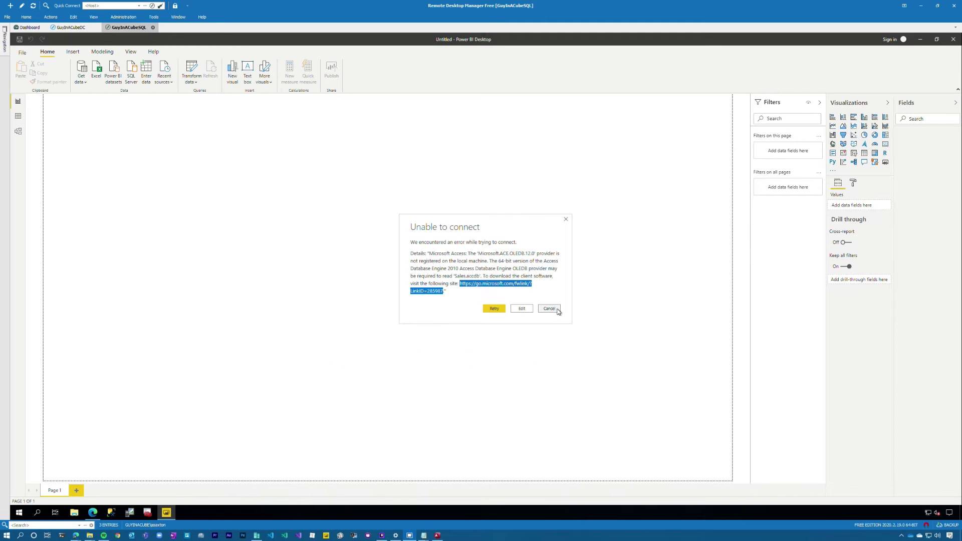
pyautogui.click(556, 309)
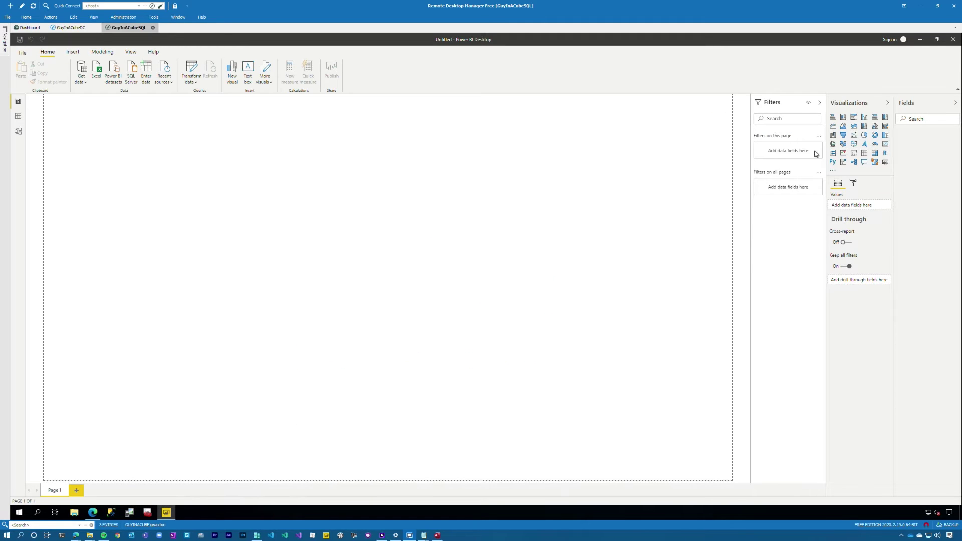
# Step: Quit Power BI without saving, relaunch it, and retry loading Sales.accdb as an Access database
pyautogui.click(954, 40)
pyautogui.click(520, 284)
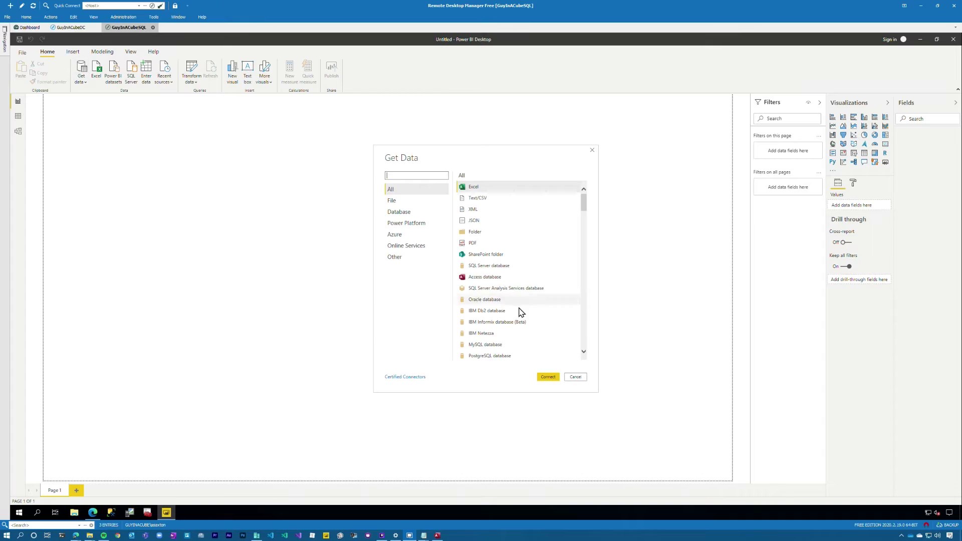
pyautogui.click(496, 277)
pyautogui.click(548, 378)
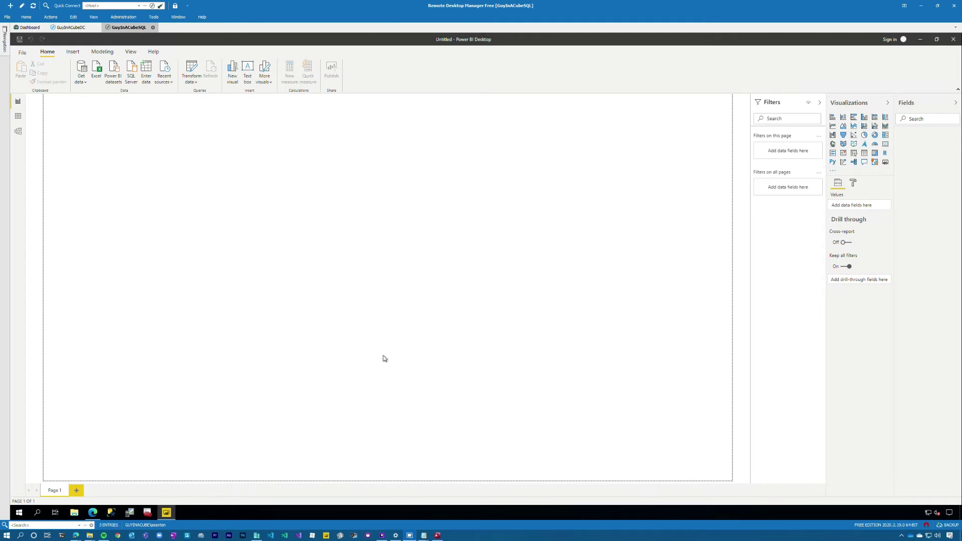
pyautogui.doubleClick(114, 89)
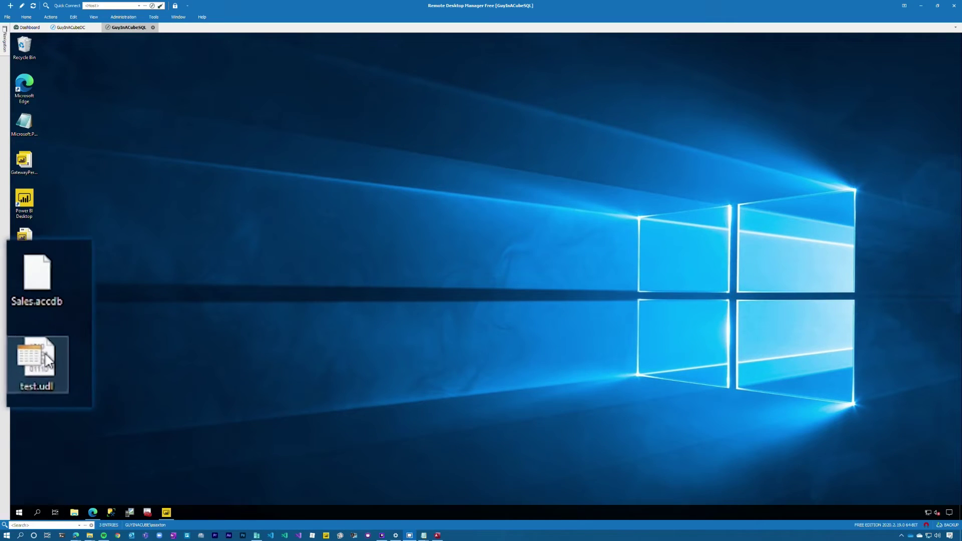
pyautogui.click(26, 314)
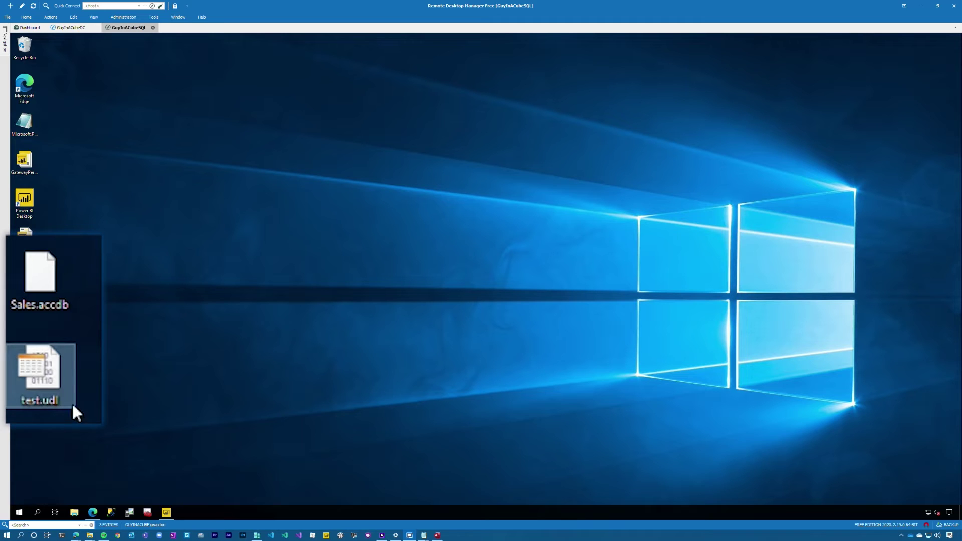
pyautogui.click(49, 391)
pyautogui.doubleClick(47, 379)
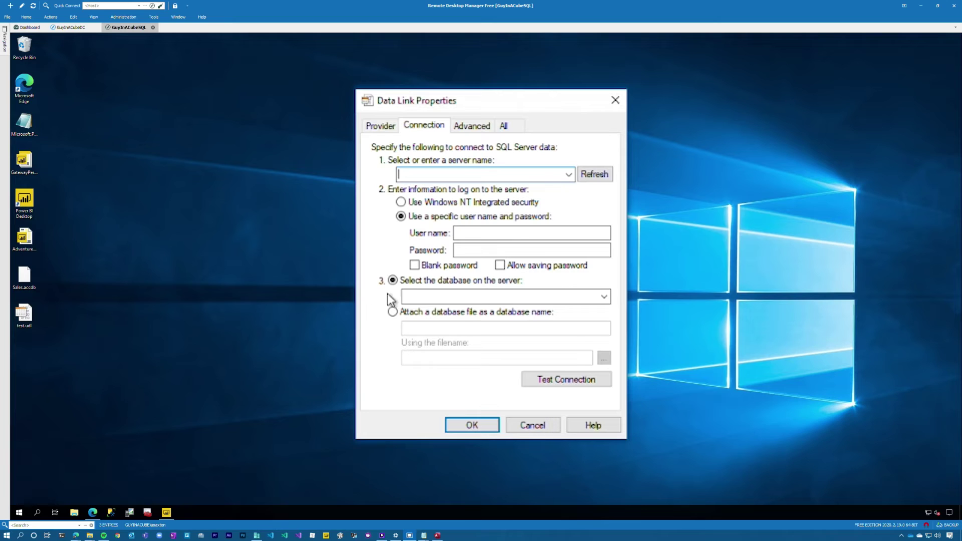
pyautogui.click(384, 130)
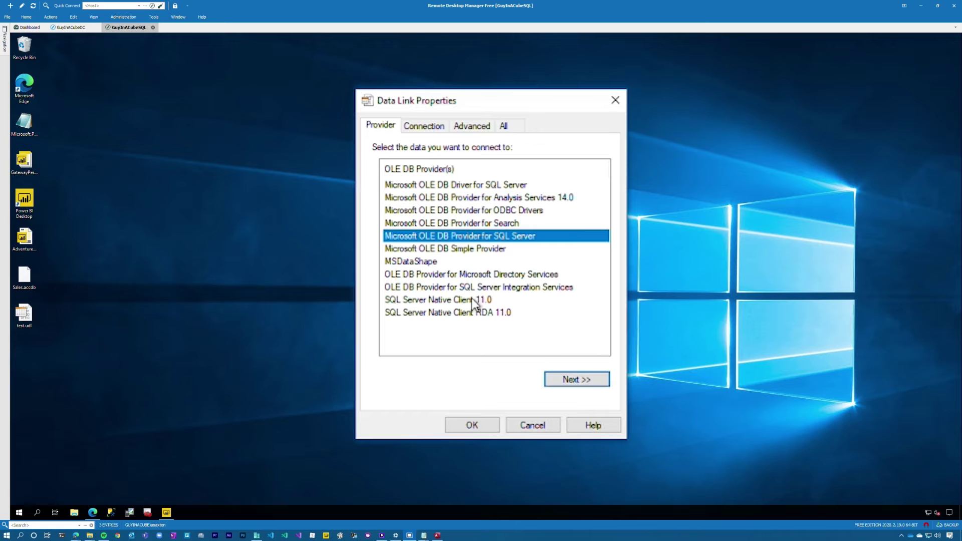
pyautogui.click(534, 428)
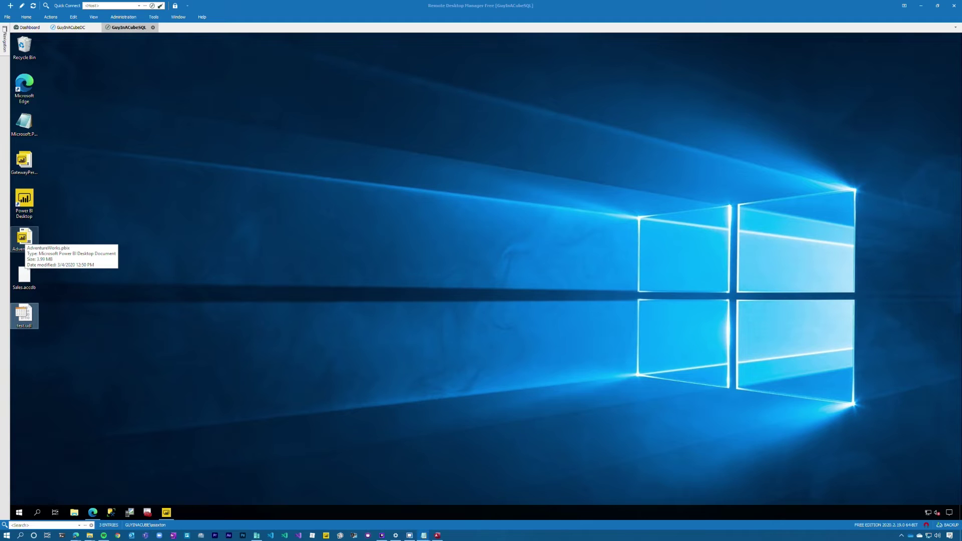
# Step: Open test.udl in Data Link Properties by running the pasted rundll32 command
pyautogui.press('super+r')
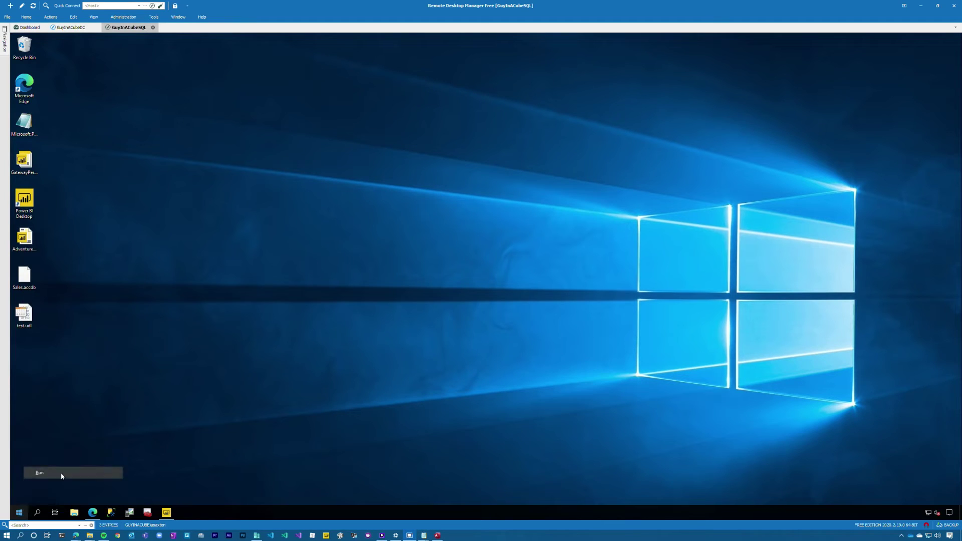
pyautogui.hotkey('ctrl', 'v')
pyautogui.press('Return')
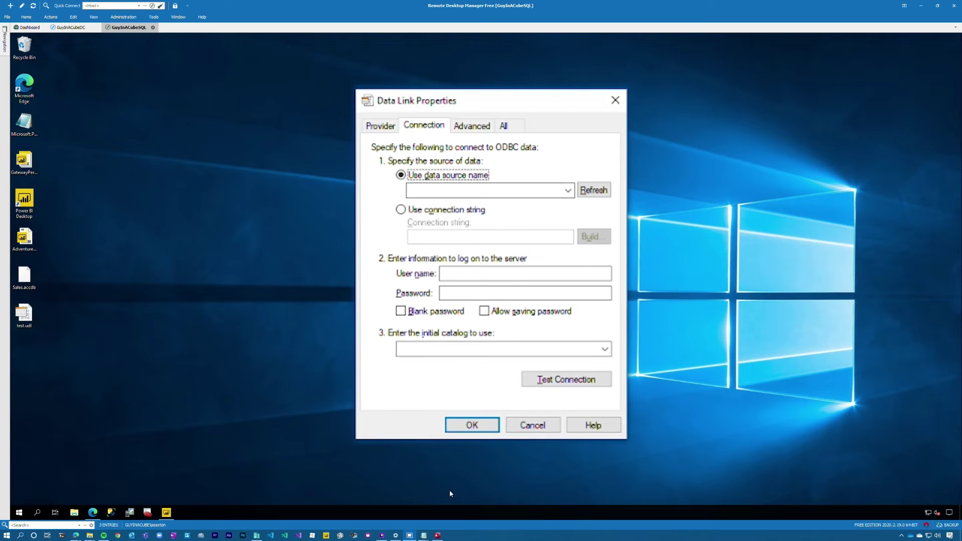
# Step: In Task Manager, confirm the 32-bit Rundll32 host lists the Office 12.0 and 16.0 Access engines
pyautogui.rightClick(465, 513)
pyautogui.click(501, 477)
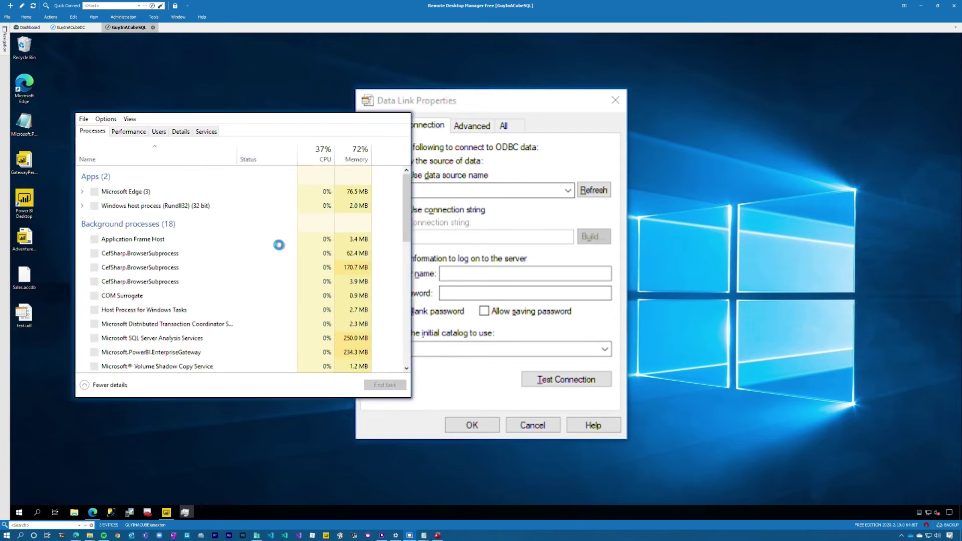
pyautogui.click(179, 242)
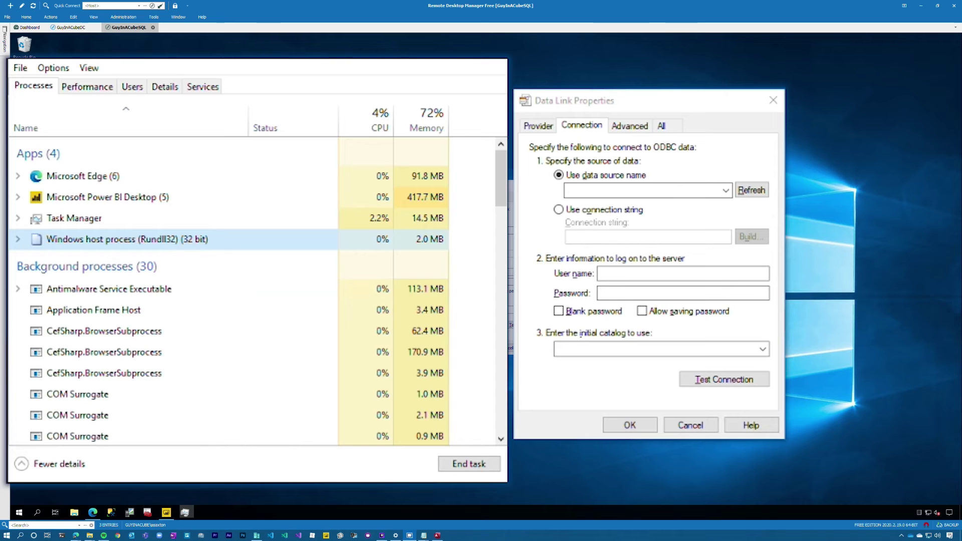
pyautogui.click(539, 127)
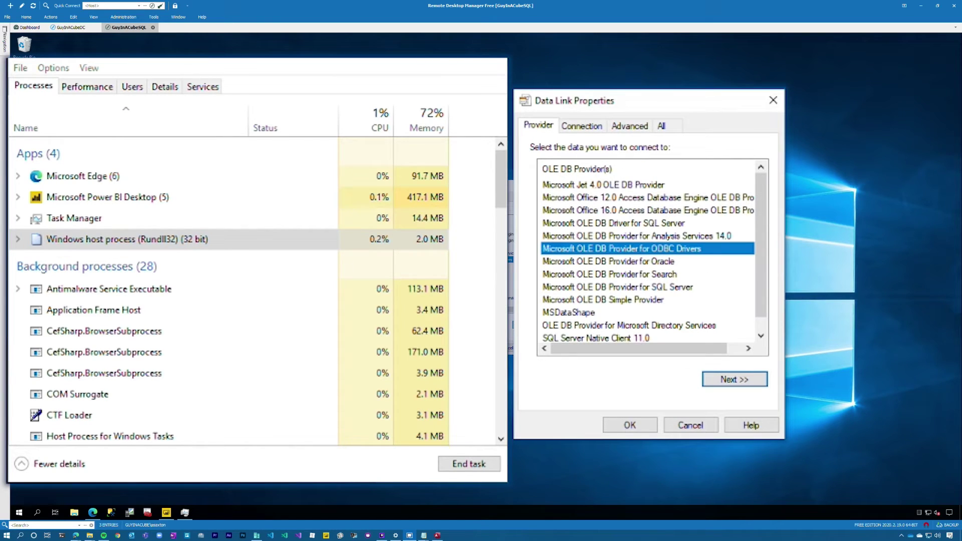
pyautogui.click(642, 202)
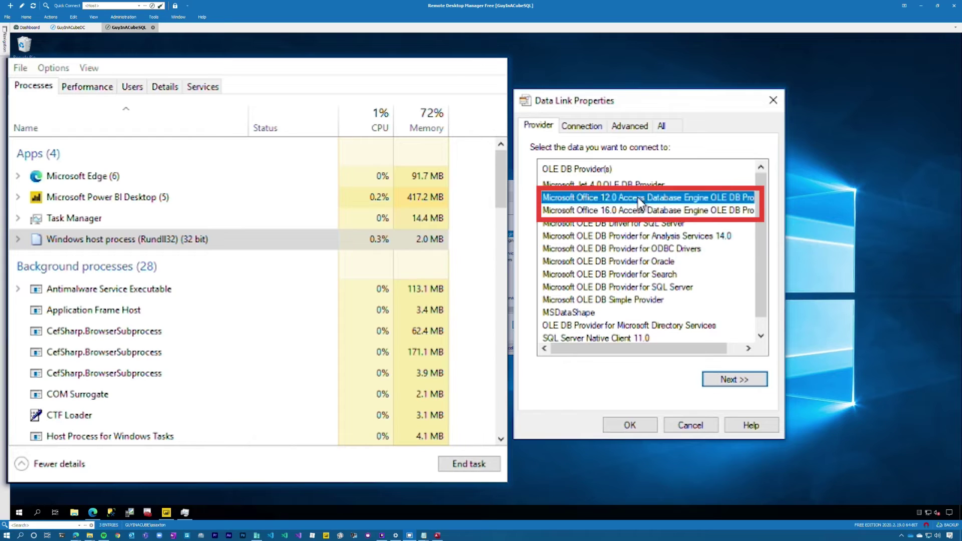
pyautogui.click(653, 211)
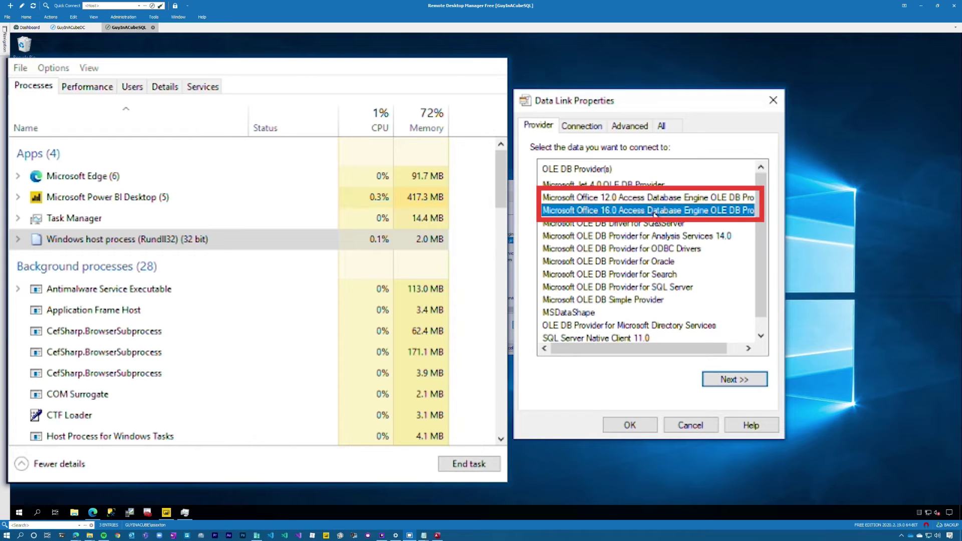
# Step: Close the 32-bit dialog and check the 64-bit host's provider list, which lacks Access engines
pyautogui.click(773, 106)
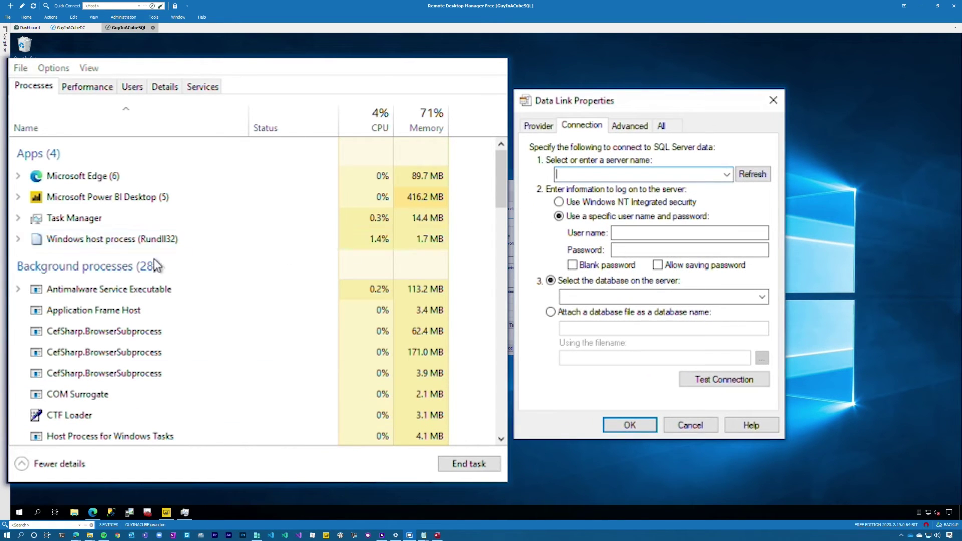
pyautogui.click(176, 248)
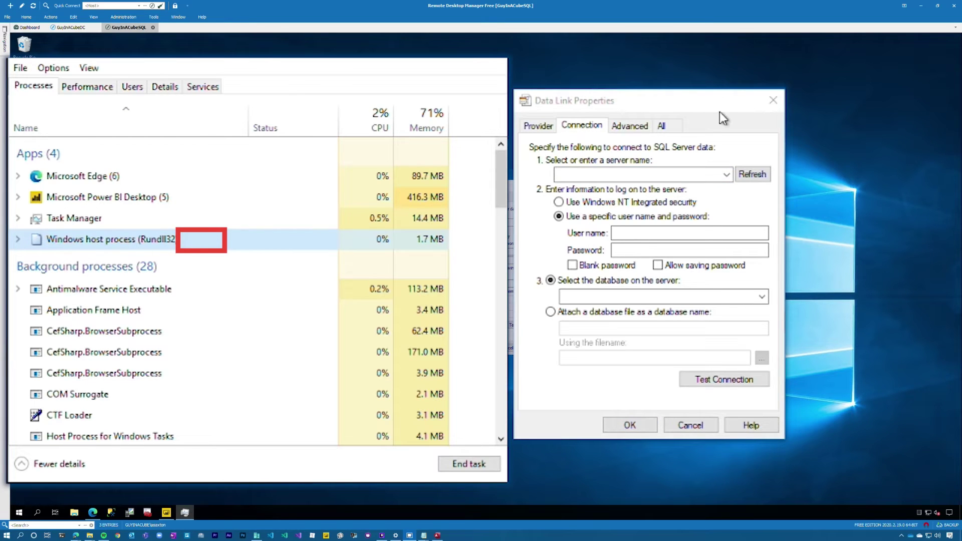
pyautogui.click(534, 125)
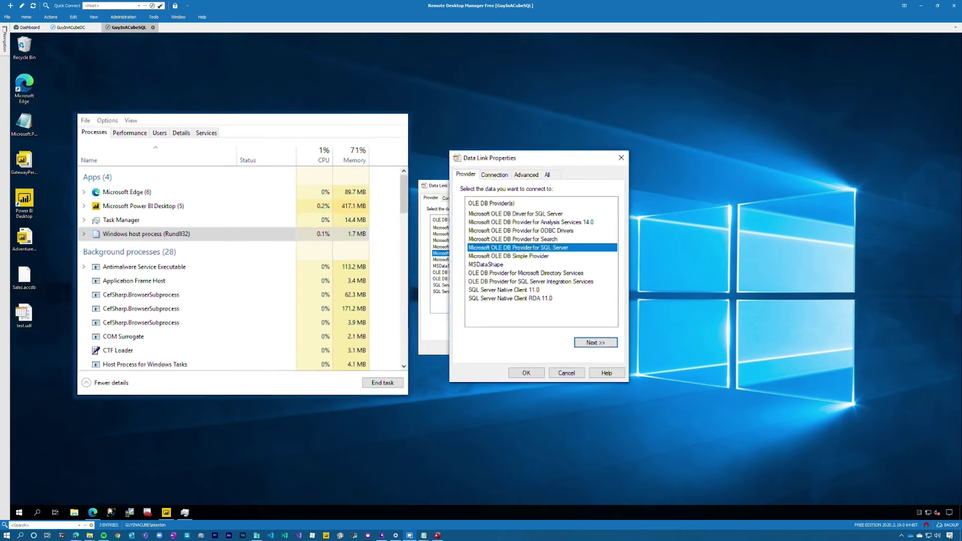
# Step: Run accessdatabaseengine_X64.exe from the Downloads folder
pyautogui.click(74, 514)
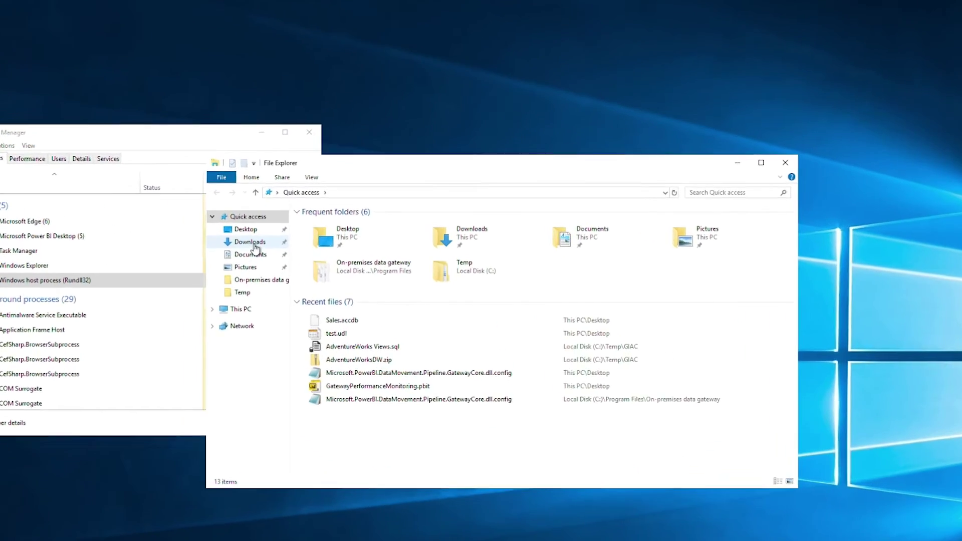
pyautogui.click(251, 243)
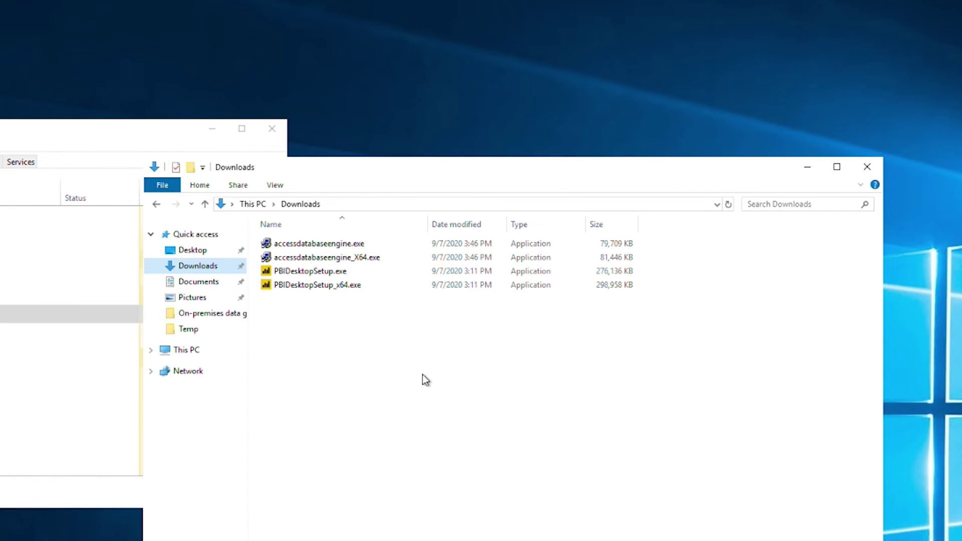
pyautogui.click(365, 258)
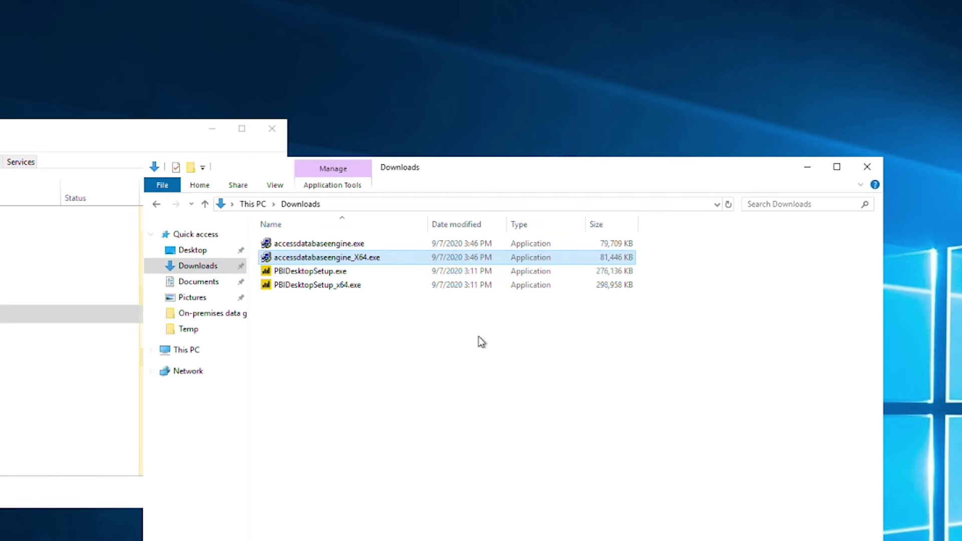
pyautogui.doubleClick(321, 258)
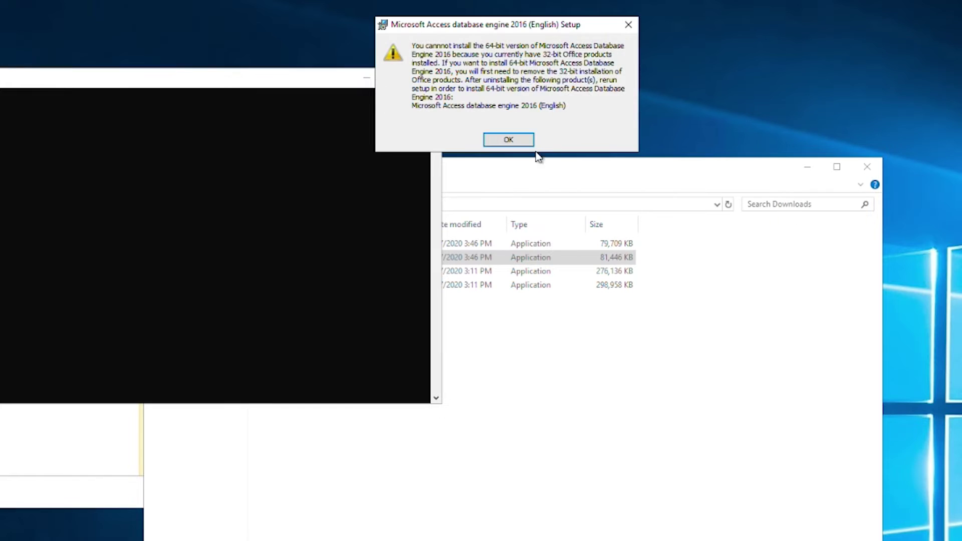
# Step: Dismiss the 32-bit Office conflict warning and the installation-failed message
pyautogui.click(519, 139)
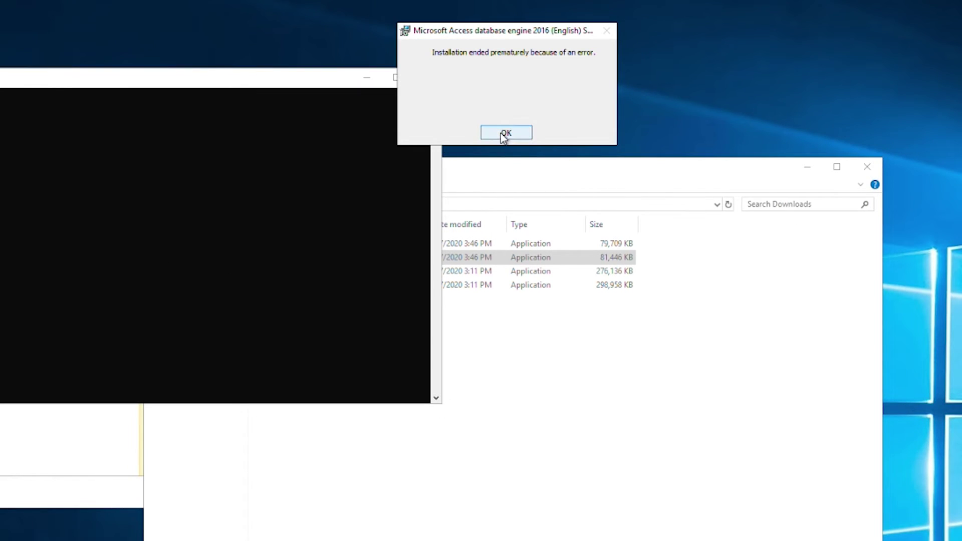
pyautogui.click(505, 132)
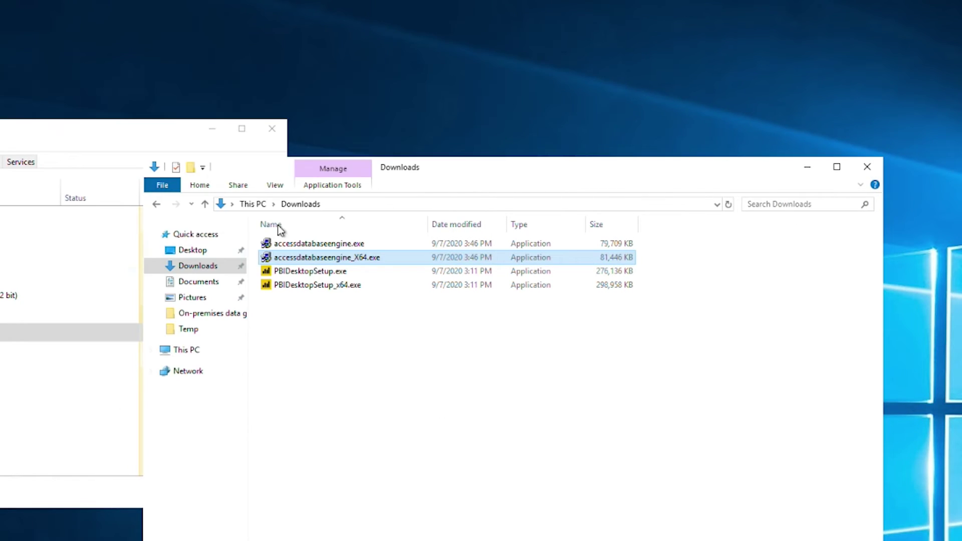
pyautogui.rightClick(334, 259)
# Step: Use Copy as path on accessdatabaseengine_X64.exe to copy its full path
pyautogui.click(275, 316)
pyautogui.keyDown('shift'); pyautogui.rightClick(300, 262); pyautogui.keyUp('shift')
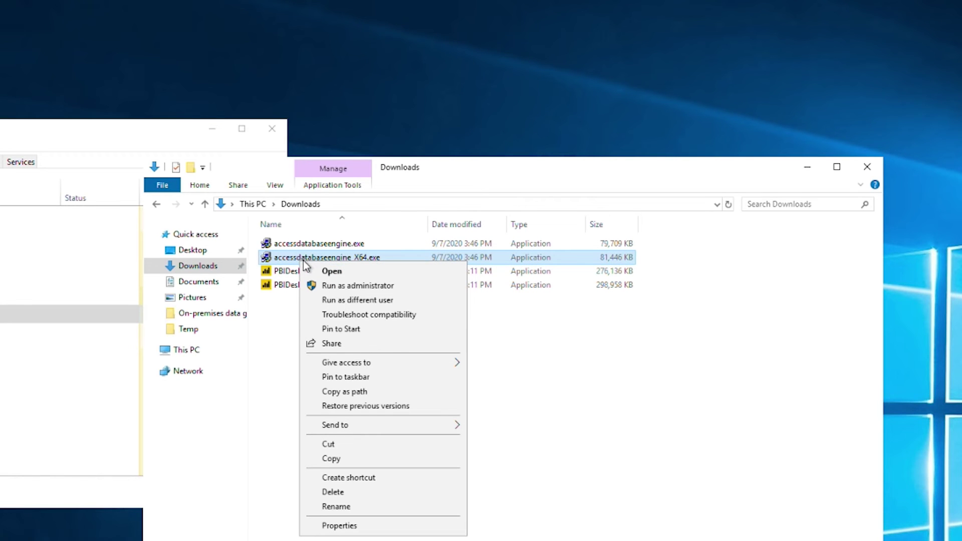
pyautogui.click(370, 393)
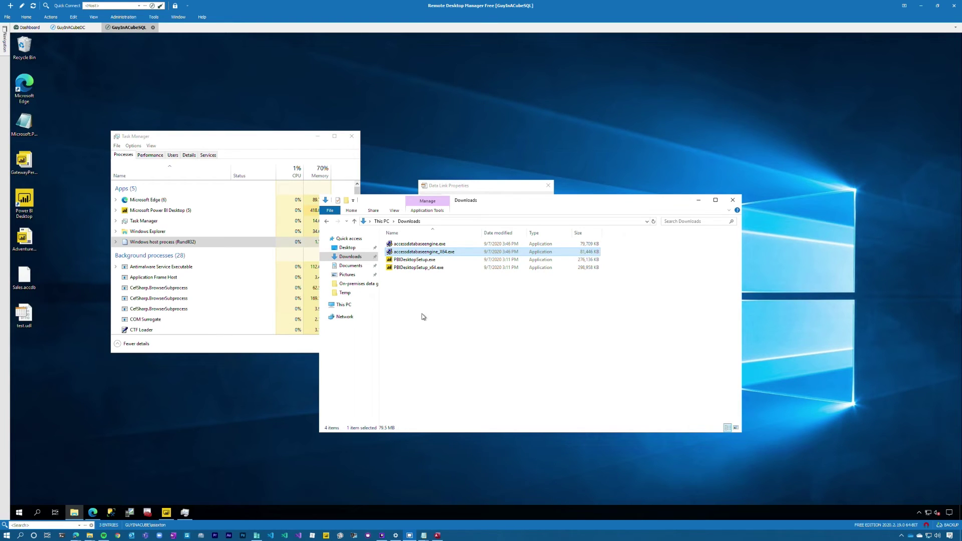
# Step: Start Windows PowerShell as administrator from the Win+X menu
pyautogui.rightClick(19, 512)
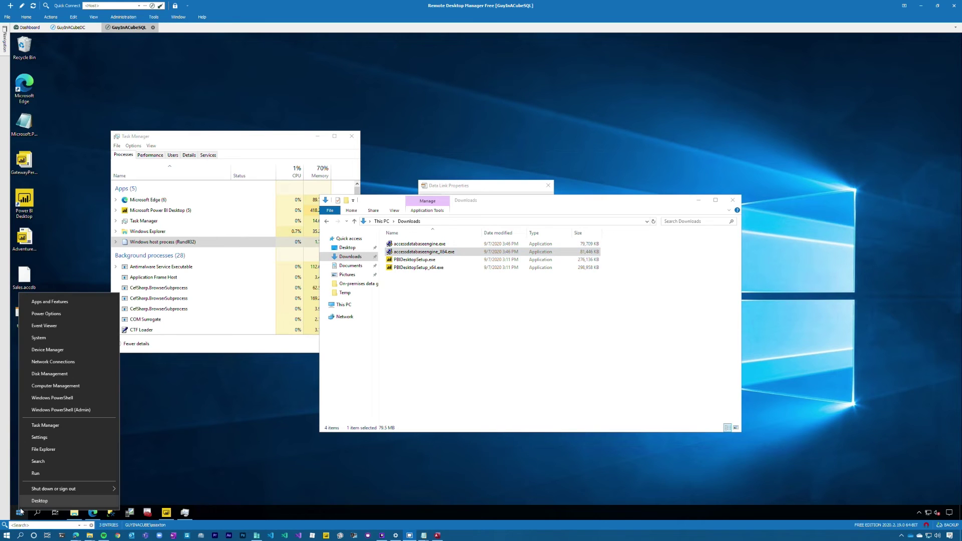
pyautogui.click(69, 410)
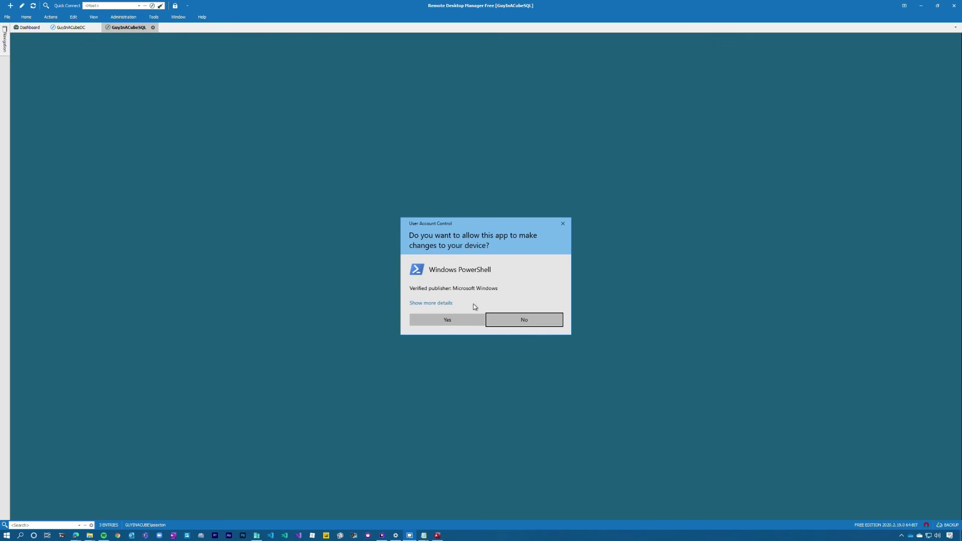
pyautogui.click(437, 318)
pyautogui.moveTo(255, 58); pyautogui.dragTo(440, 140)
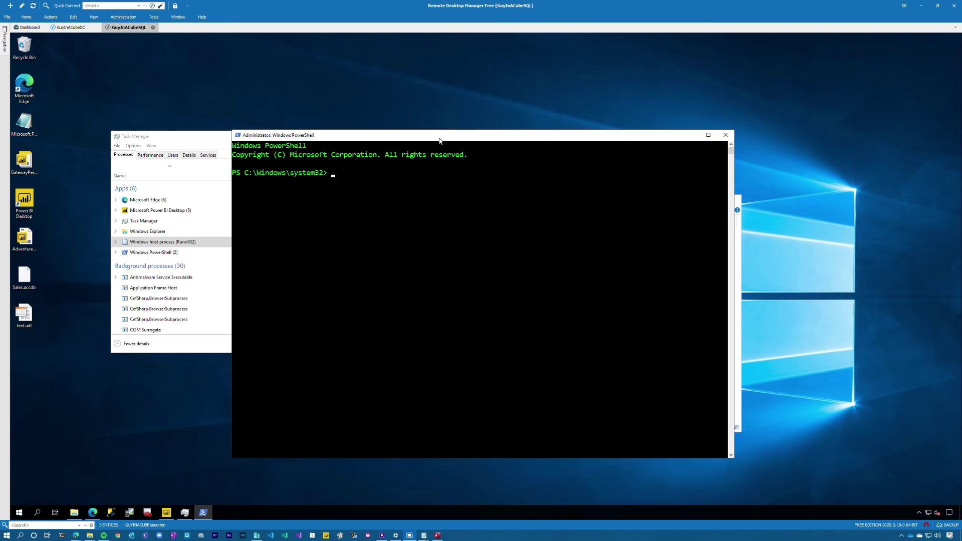
# Step: Run .\accessdatabaseengine_X64.exe /quiet from Downloads, then close PowerShell
pyautogui.write('cd\\')
pyautogui.press('Return')
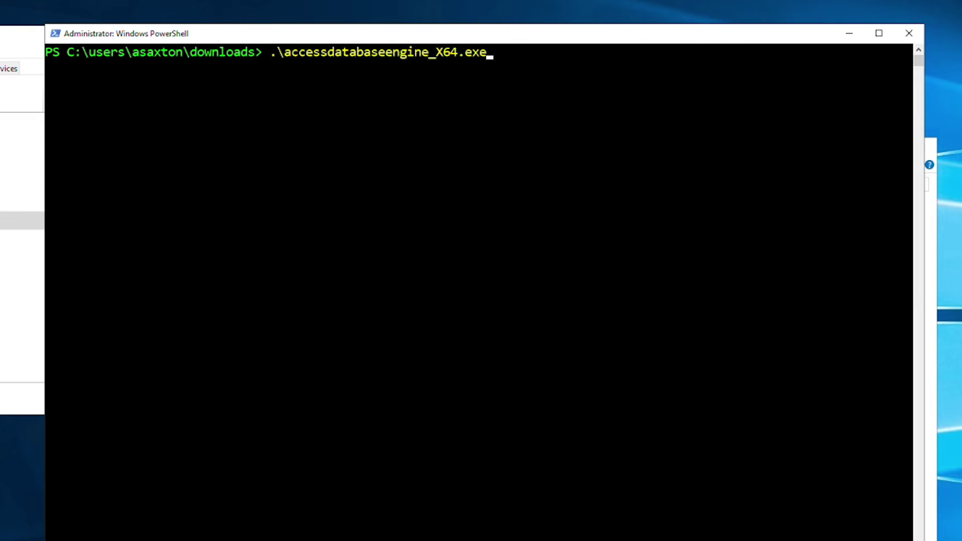
pyautogui.write('/passive')
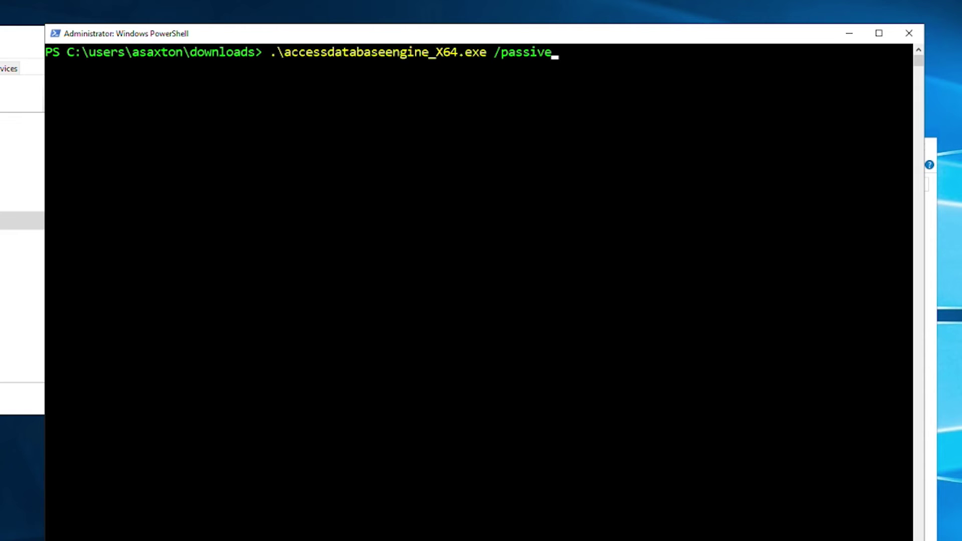
pyautogui.press('BackSpace')
pyautogui.press('BackSpace')
pyautogui.press('BackSpace')
pyautogui.press('BackSpace')
pyautogui.press('BackSpace')
pyautogui.press('BackSpace')
pyautogui.press('BackSpace')
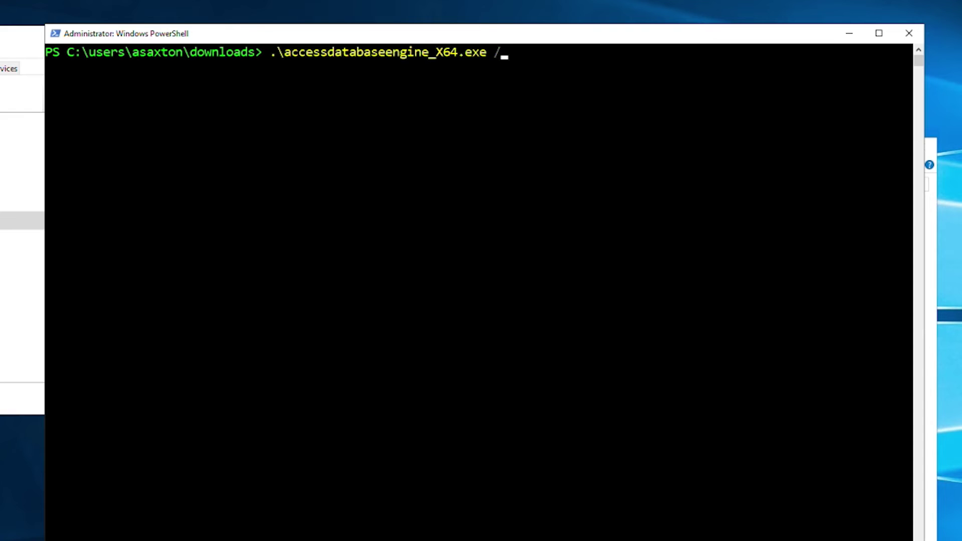
pyautogui.write('quiet')
pyautogui.press('Return')
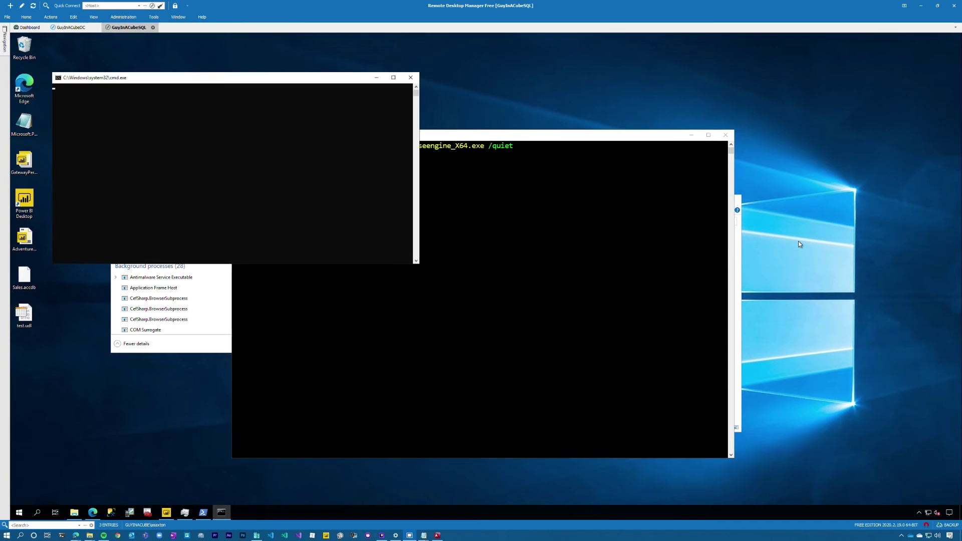
pyautogui.click(727, 139)
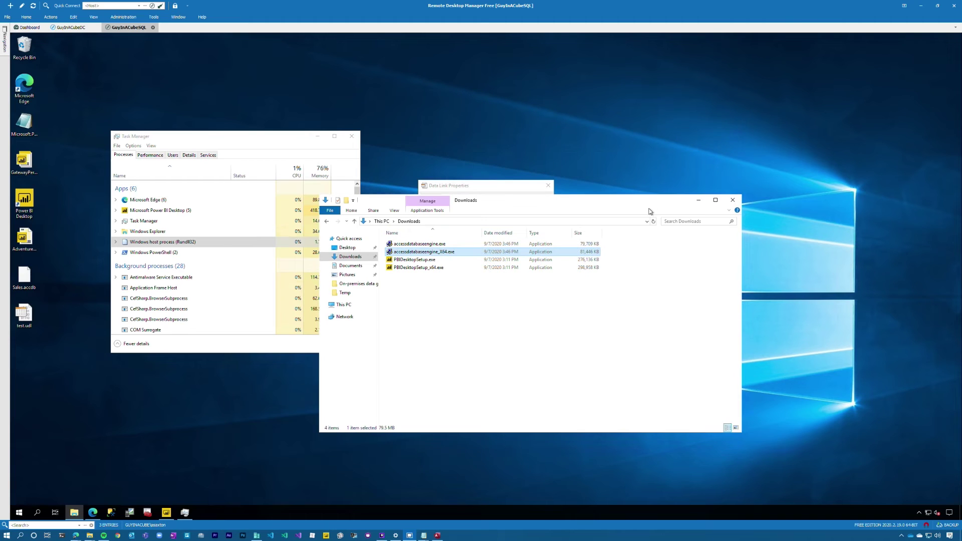
# Step: Recheck test.udl's Provider list for the Office Access Database Engine entries, then return to Power BI Desktop
pyautogui.click(731, 201)
pyautogui.click(548, 186)
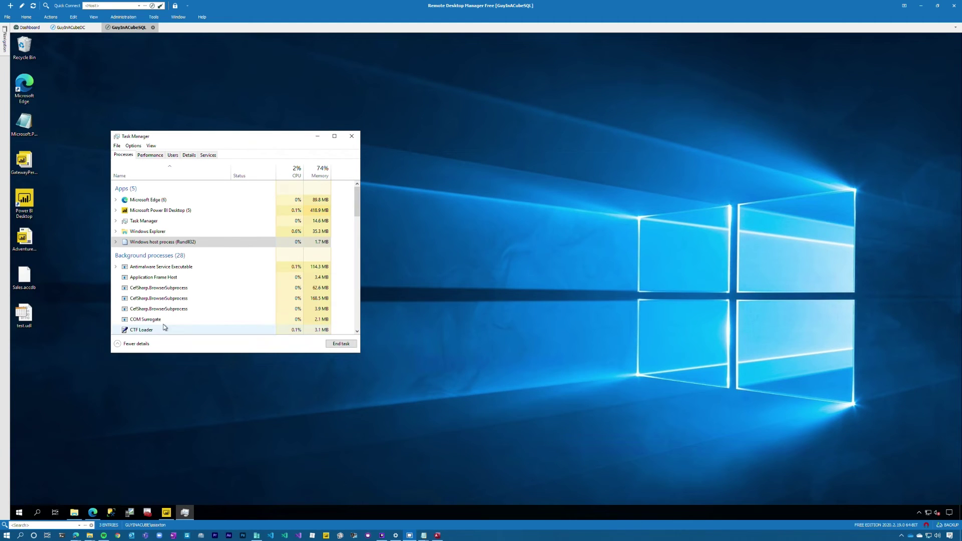
pyautogui.doubleClick(31, 315)
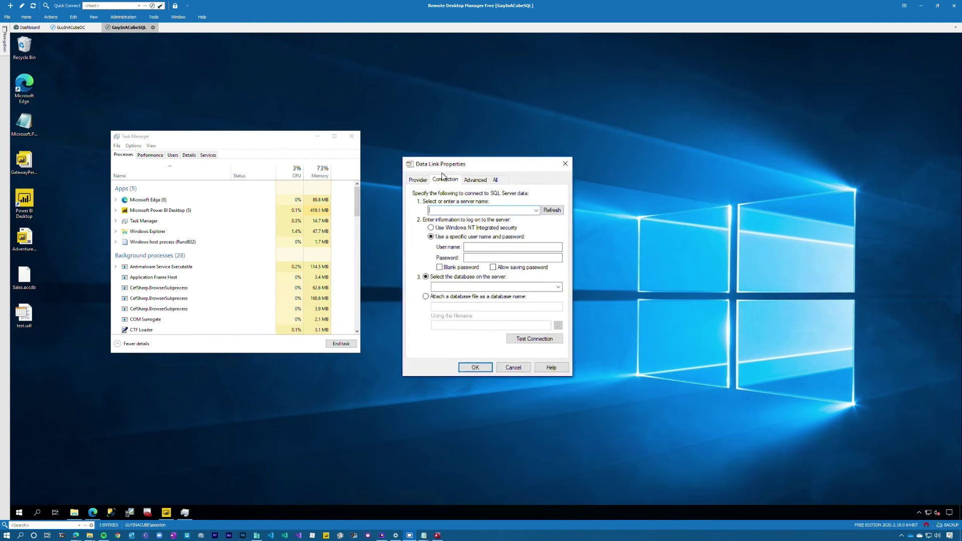
pyautogui.click(431, 197)
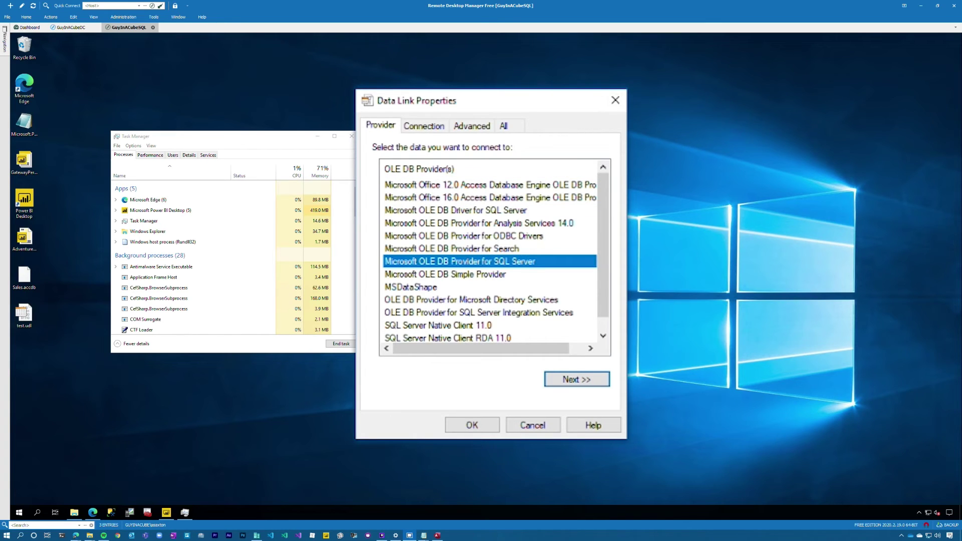
pyautogui.click(166, 512)
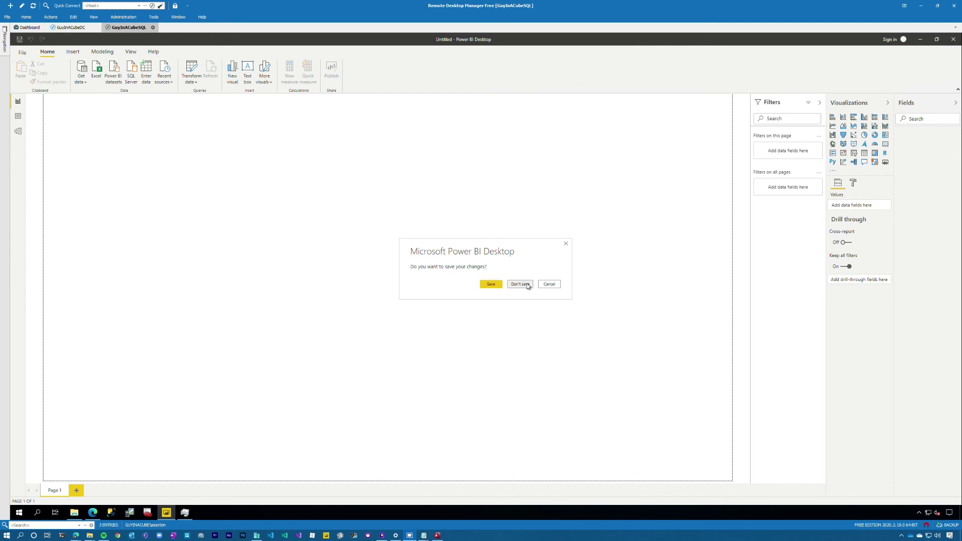
# Step: Discard the empty Untitled report's changes and connect to Sales.accdb as an Access database
pyautogui.click(521, 284)
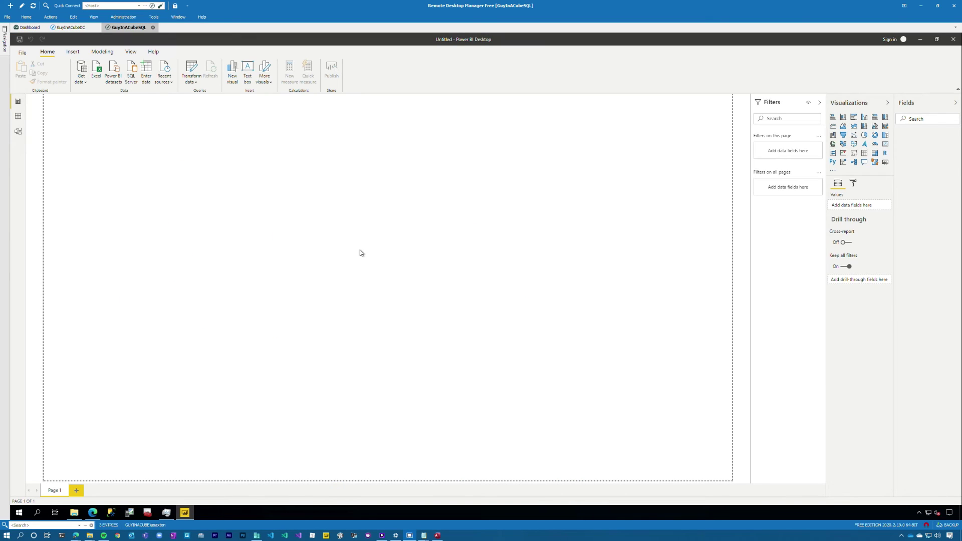
pyautogui.doubleClick(476, 277)
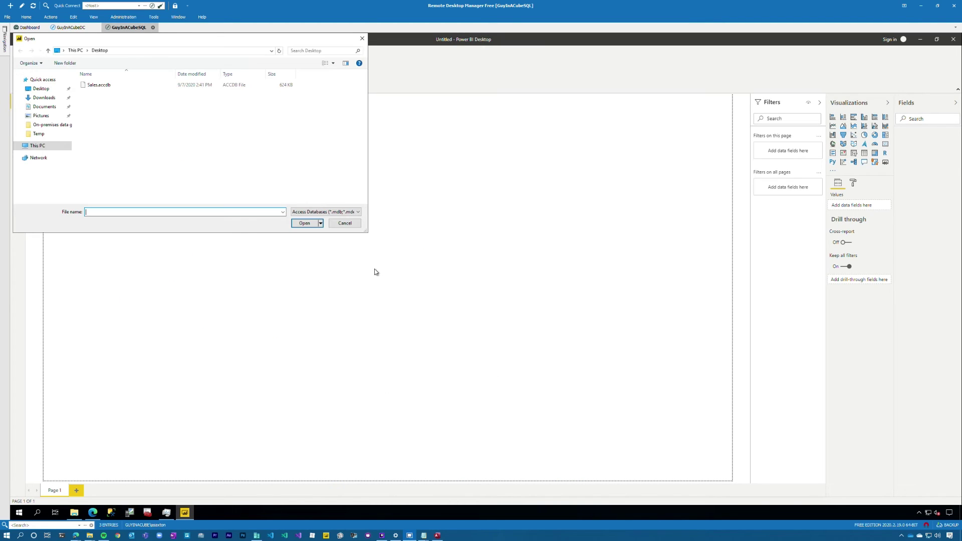
pyautogui.doubleClick(98, 85)
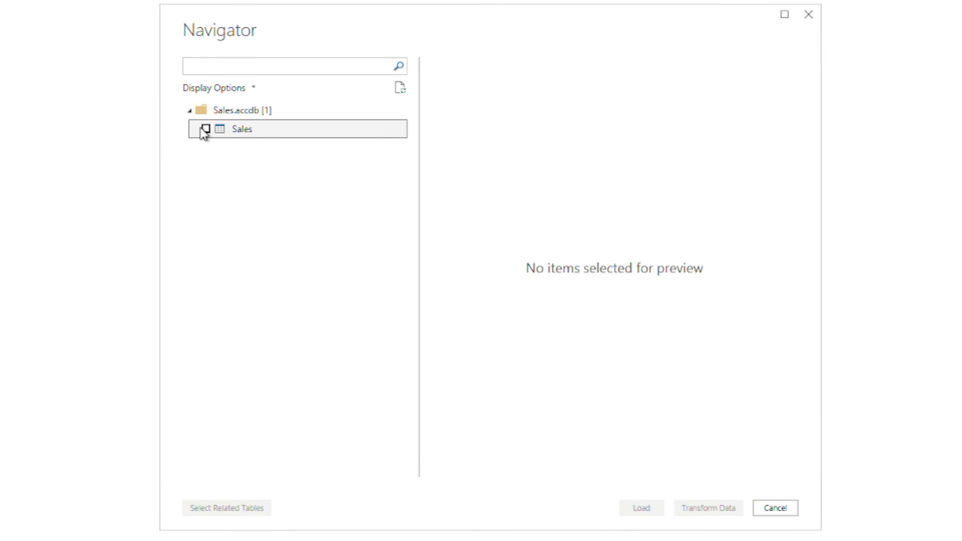
# Step: Preview and tick the Sales table in Navigator, then load it into the report
pyautogui.click(201, 130)
pyautogui.click(206, 130)
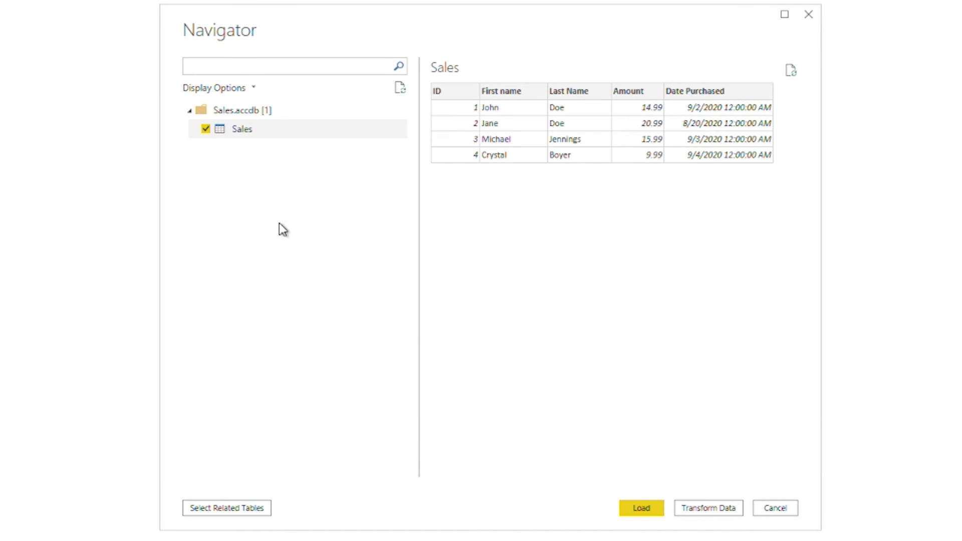
pyautogui.click(640, 508)
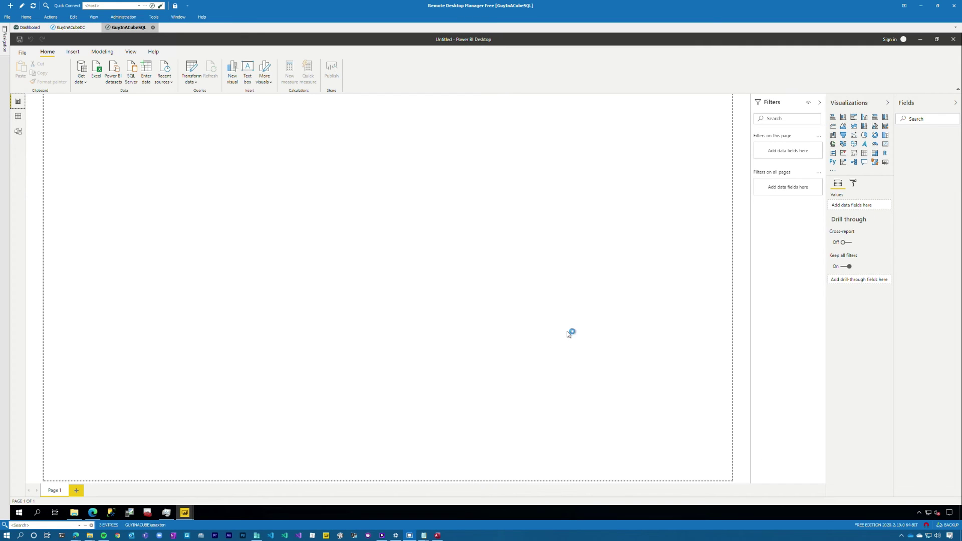